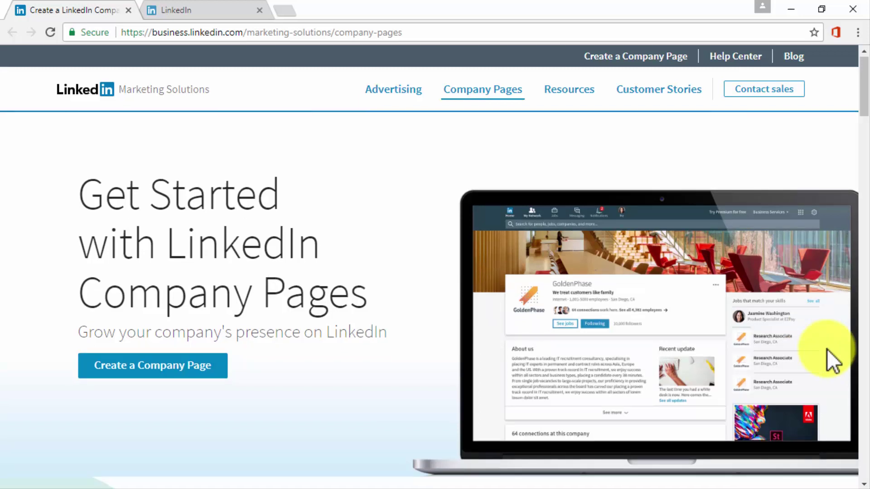
Scroll the Company Pages guide past step 1 to step 2, 'Complete your LinkedIn company profile'.
{"action": "scroll", "coordinate": [827, 351], "scroll_direction": "down", "scroll_amount": 3}
{"action": "scroll", "coordinate": [827, 351], "scroll_direction": "down", "scroll_amount": 3}
{"action": "scroll", "coordinate": [827, 351], "scroll_direction": "down", "scroll_amount": 1}
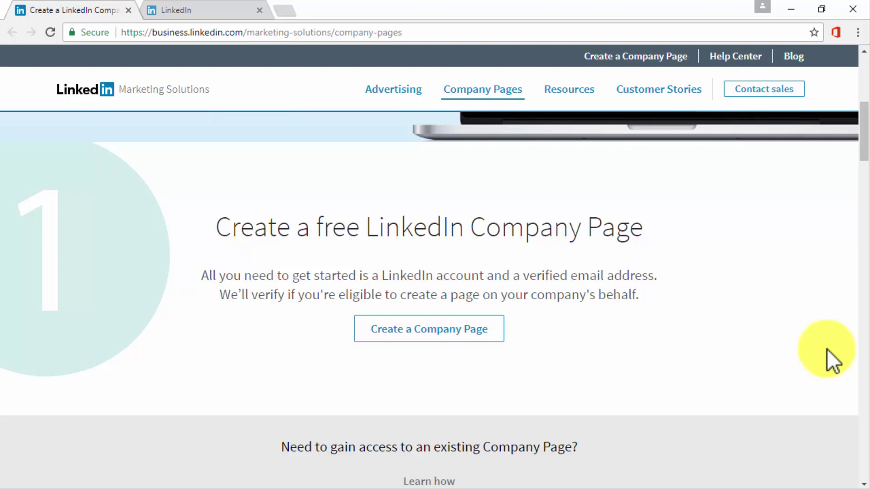
{"action": "scroll", "coordinate": [828, 349], "scroll_direction": "down", "scroll_amount": 5}
{"action": "scroll", "coordinate": [827, 348], "scroll_direction": "down", "scroll_amount": 4}
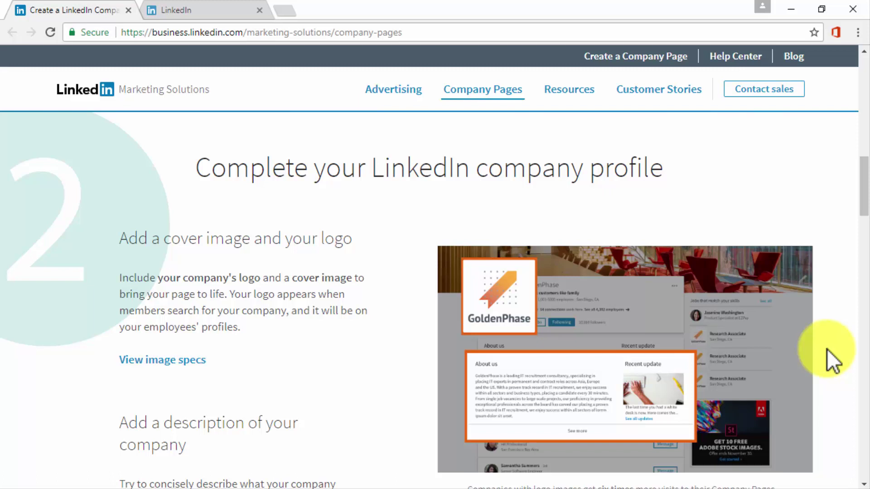
{"action": "scroll", "coordinate": [828, 349], "scroll_direction": "down", "scroll_amount": 3}
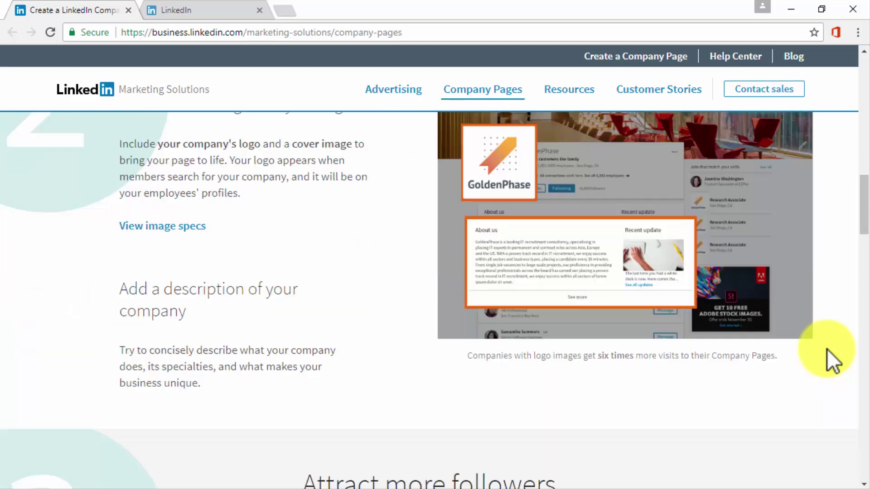
Scroll down to step 3, 'Attract more followers', with its 'Add easy links' guidance.
{"action": "scroll", "coordinate": [827, 349], "scroll_direction": "down", "scroll_amount": 3}
{"action": "scroll", "coordinate": [827, 349], "scroll_direction": "down", "scroll_amount": 4}
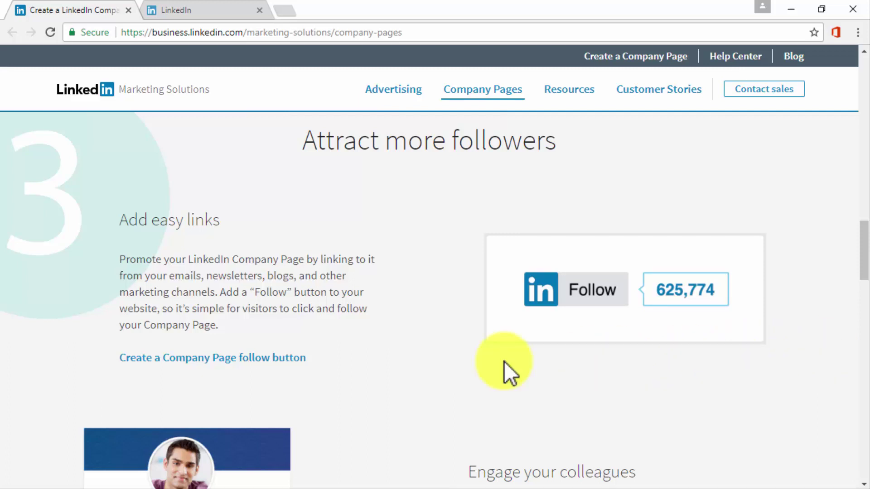
View the Follow Company Plugin Generator in a new tab, then return to the Company Pages guide.
{"action": "left_click", "coordinate": [291, 359]}
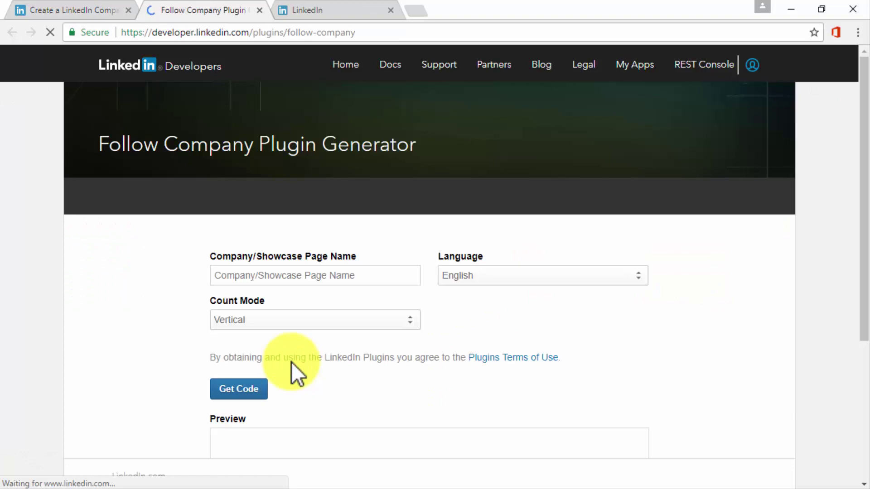
{"action": "scroll", "coordinate": [292, 362], "scroll_direction": "down", "scroll_amount": 3}
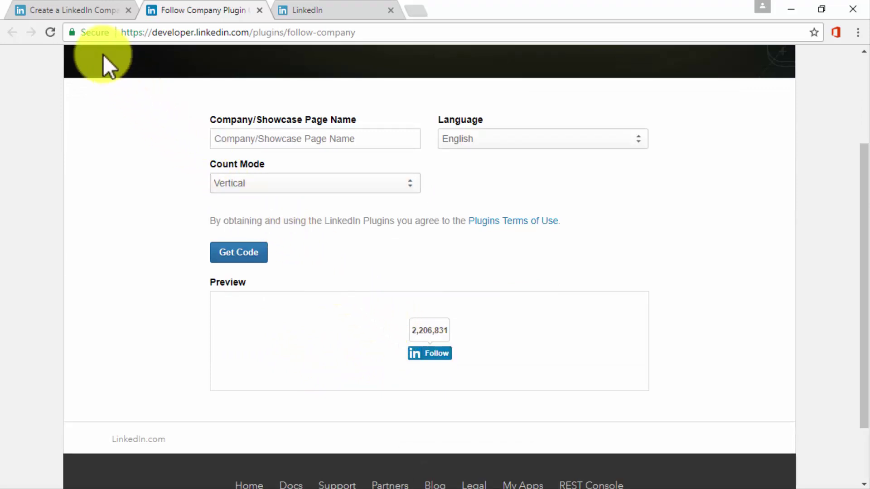
{"action": "left_click", "coordinate": [72, 11]}
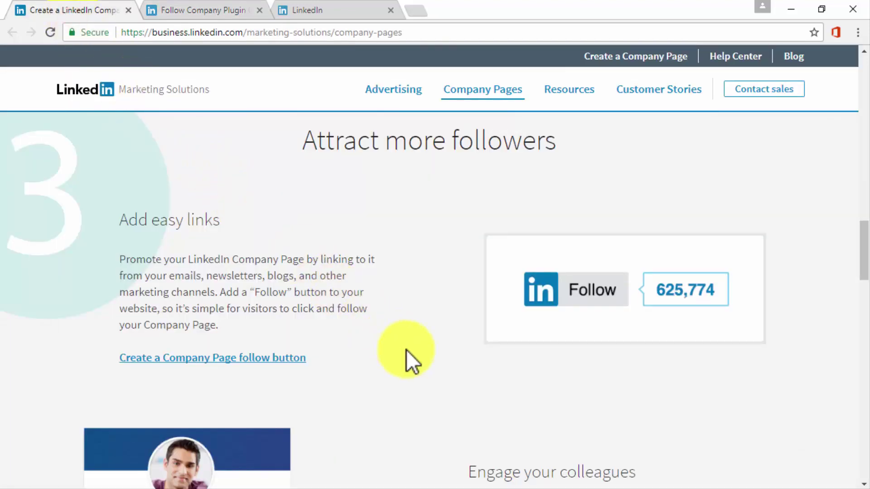
Scroll past Engage your colleagues, Publish and share content and Promote your brand to Career Pages.
{"action": "scroll", "coordinate": [849, 360], "scroll_direction": "down", "scroll_amount": 5}
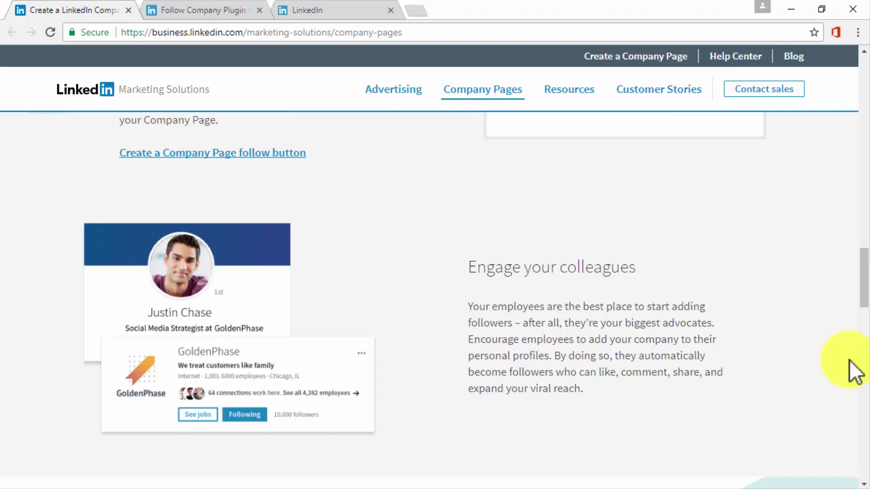
{"action": "scroll", "coordinate": [857, 371], "scroll_direction": "down", "scroll_amount": 3}
{"action": "scroll", "coordinate": [857, 372], "scroll_direction": "down", "scroll_amount": 1}
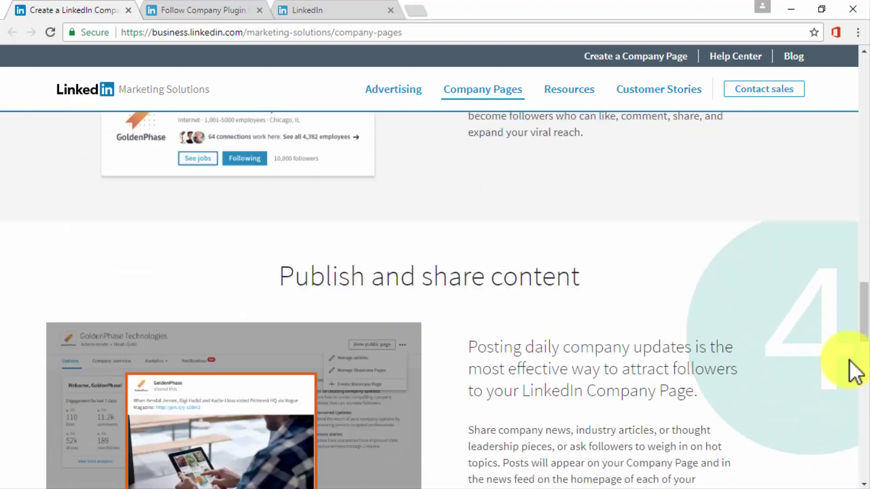
{"action": "scroll", "coordinate": [856, 371], "scroll_direction": "down", "scroll_amount": 2}
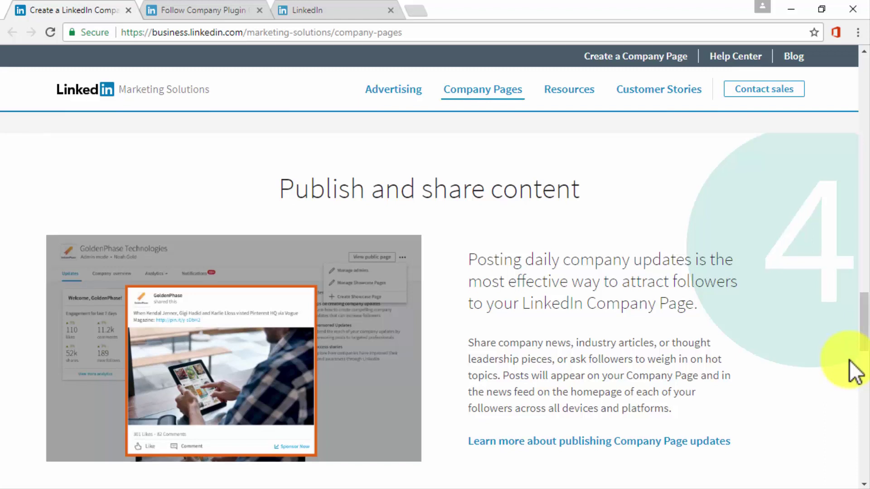
{"action": "scroll", "coordinate": [855, 371], "scroll_direction": "down", "scroll_amount": 3}
{"action": "scroll", "coordinate": [855, 371], "scroll_direction": "down", "scroll_amount": 3}
{"action": "scroll", "coordinate": [855, 371], "scroll_direction": "down", "scroll_amount": 2}
{"action": "scroll", "coordinate": [855, 371], "scroll_direction": "down", "scroll_amount": 1}
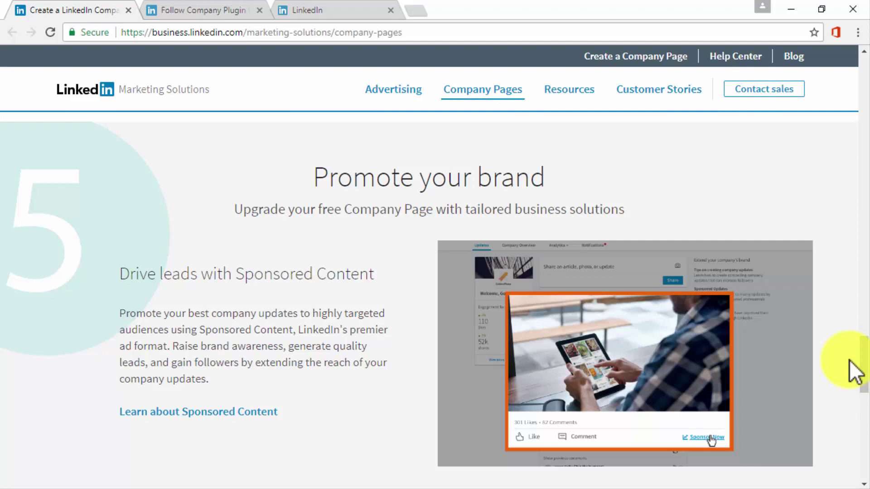
{"action": "scroll", "coordinate": [850, 361], "scroll_direction": "down", "scroll_amount": 5}
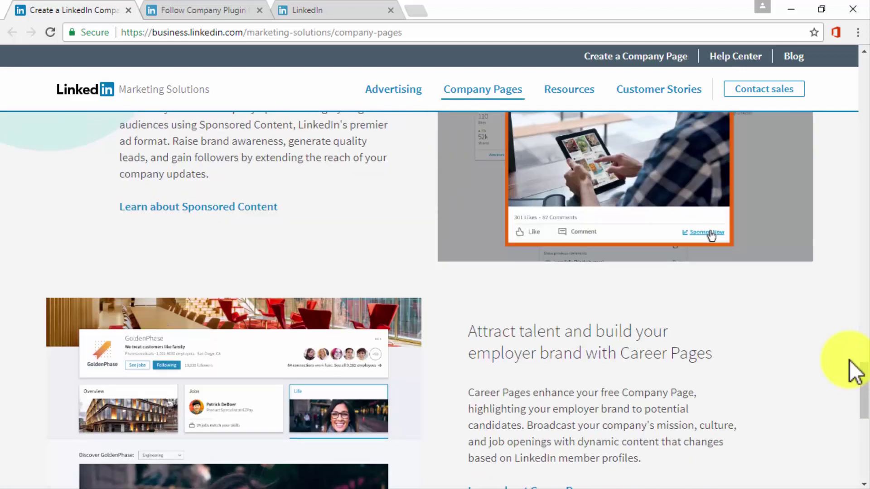
{"action": "scroll", "coordinate": [850, 361], "scroll_direction": "down", "scroll_amount": 2}
{"action": "scroll", "coordinate": [850, 361], "scroll_direction": "down", "scroll_amount": 2}
{"action": "scroll", "coordinate": [850, 361], "scroll_direction": "down", "scroll_amount": 2}
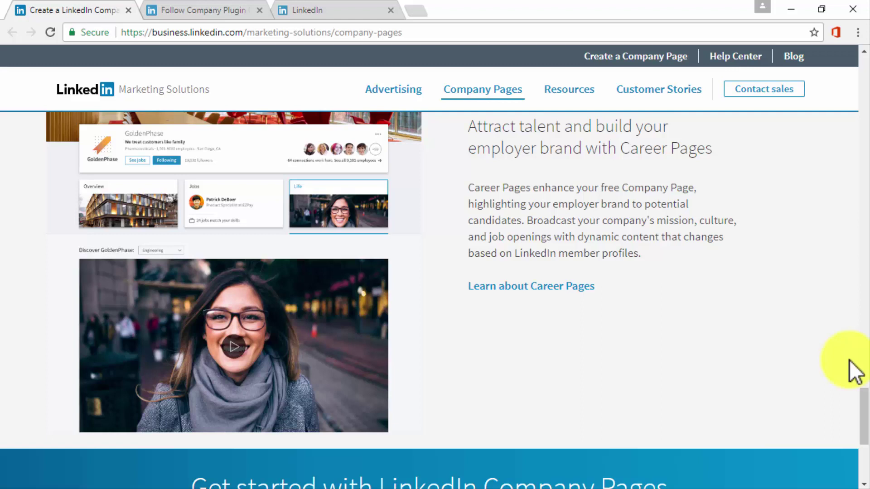
Start a new Company Page from the LinkedIn Work menu.
{"action": "left_click", "coordinate": [358, 9]}
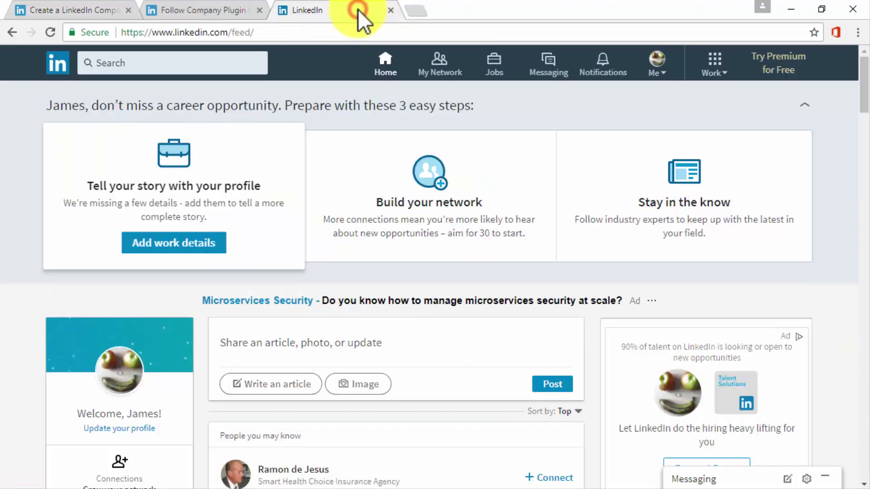
{"action": "left_click", "coordinate": [713, 72]}
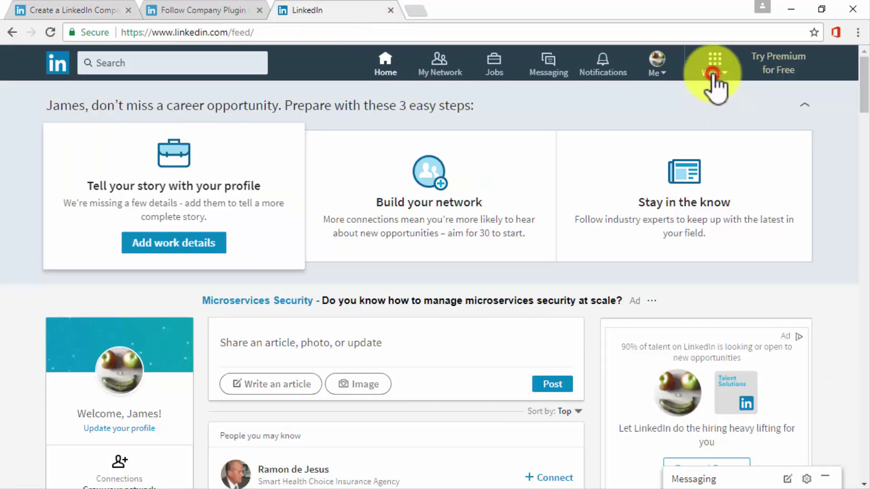
{"action": "left_click", "coordinate": [643, 418]}
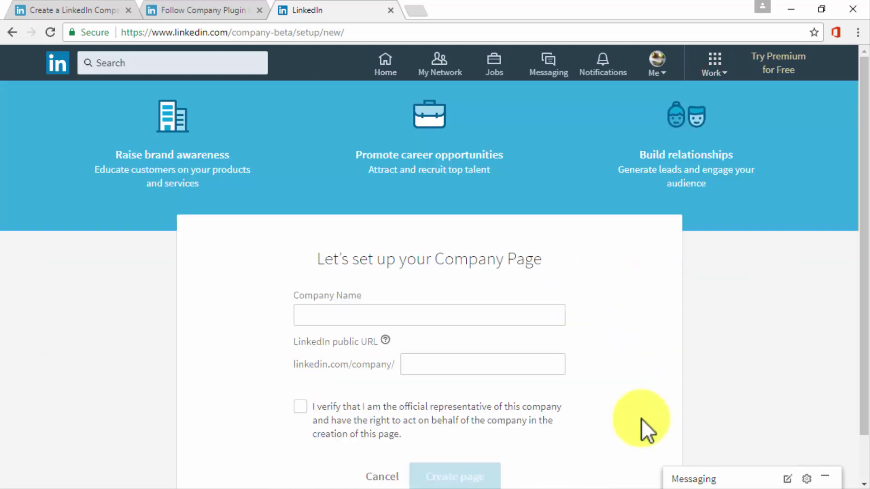
Name the page 'The New DCME' with public URL 'dcme'.
{"action": "left_click", "coordinate": [506, 323]}
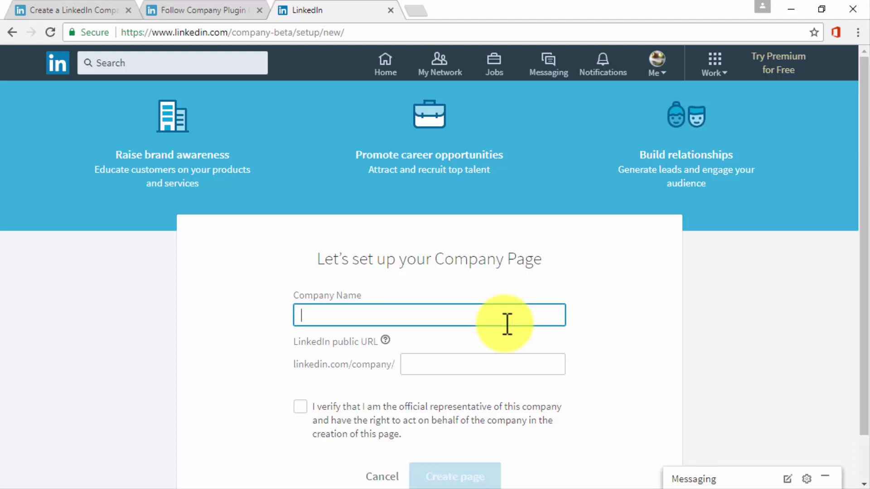
{"action": "type", "text": "The New DCME"}
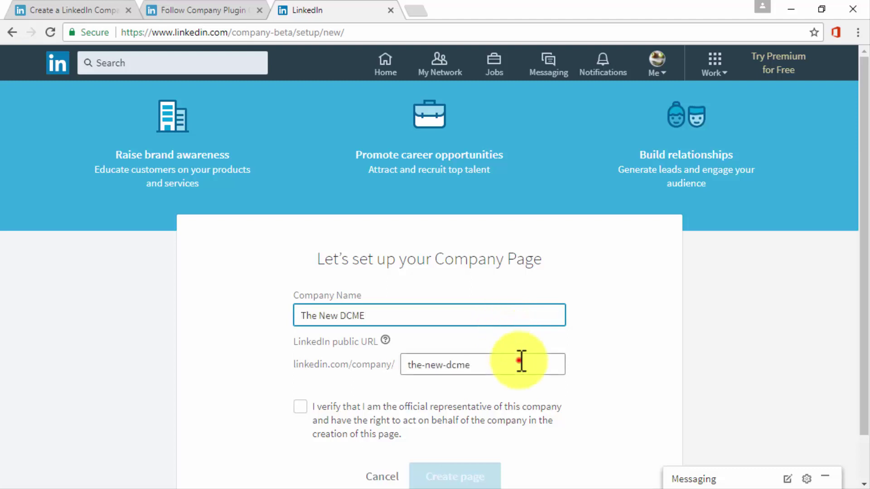
{"action": "left_click", "coordinate": [521, 361]}
{"action": "key", "text": "BackSpace"}
{"action": "key", "text": "BackSpace"}
{"action": "key", "text": "BackSpace"}
{"action": "type", "text": "dcme"}
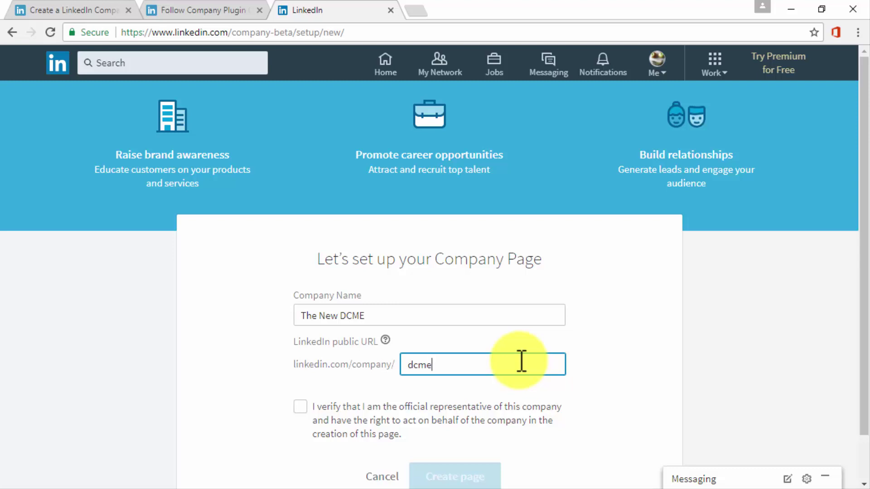
Confirm company authority, create the page, and dismiss the welcome to start editing.
{"action": "left_click", "coordinate": [301, 407]}
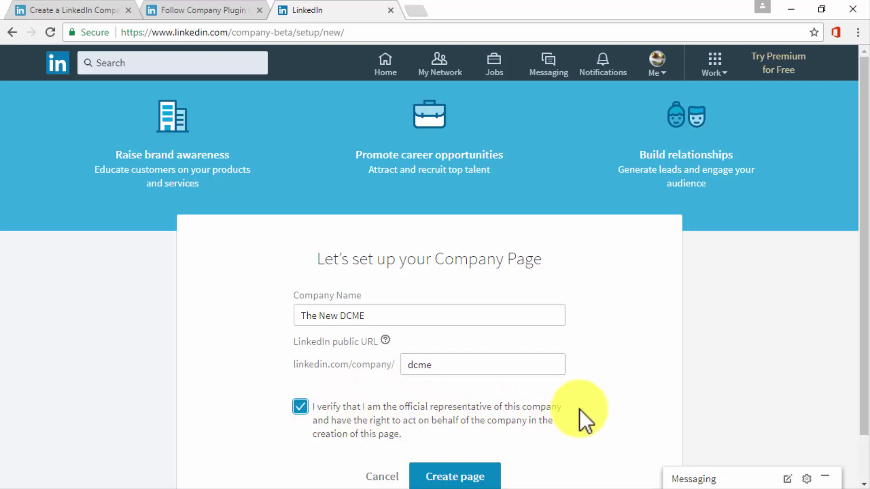
{"action": "scroll", "coordinate": [580, 409], "scroll_direction": "down", "scroll_amount": 1}
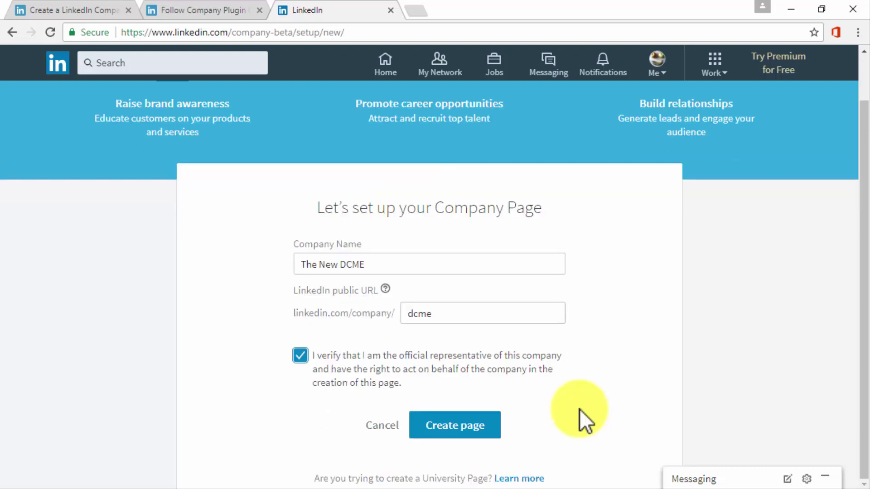
{"action": "left_click", "coordinate": [459, 434]}
{"action": "left_click", "coordinate": [476, 381]}
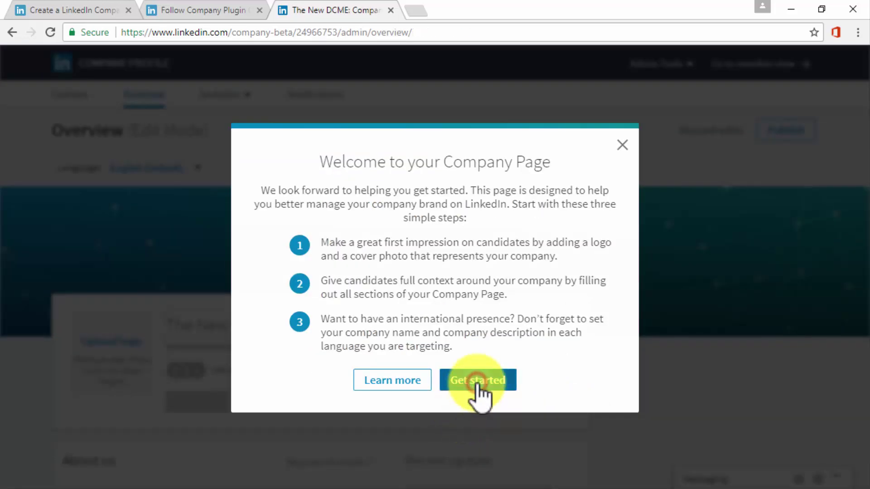
{"action": "scroll", "coordinate": [624, 367], "scroll_direction": "down", "scroll_amount": 1}
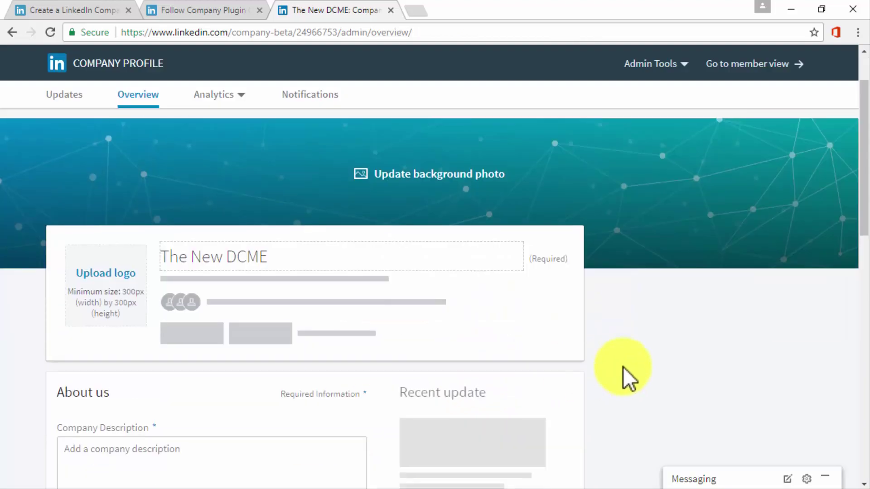